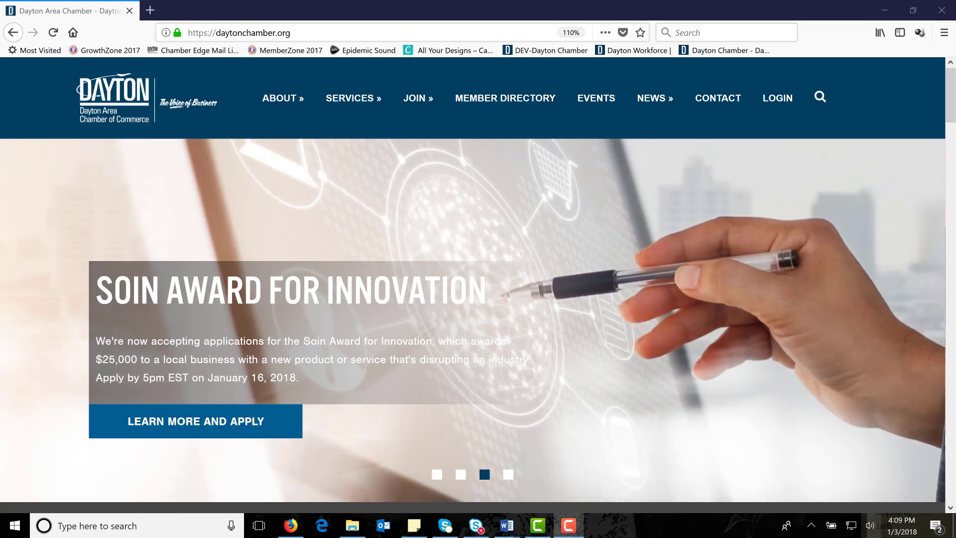
Open the member login page, go to the account creation form and place the cursor in its email field.
click(775, 105)
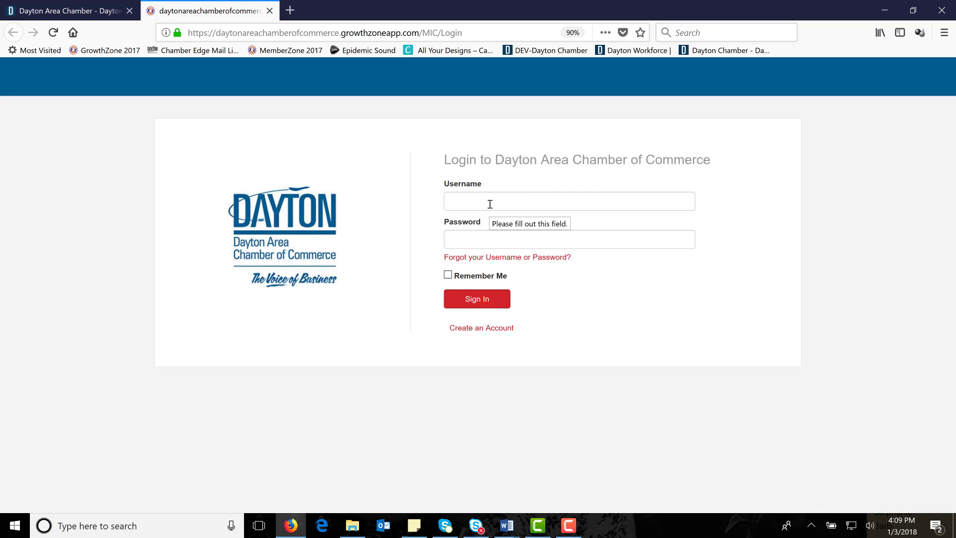
click(469, 331)
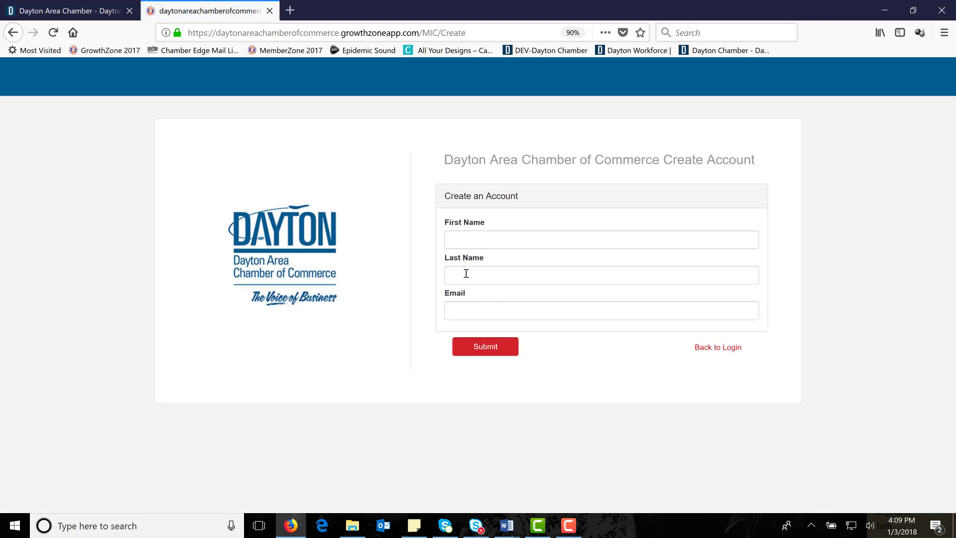
click(474, 309)
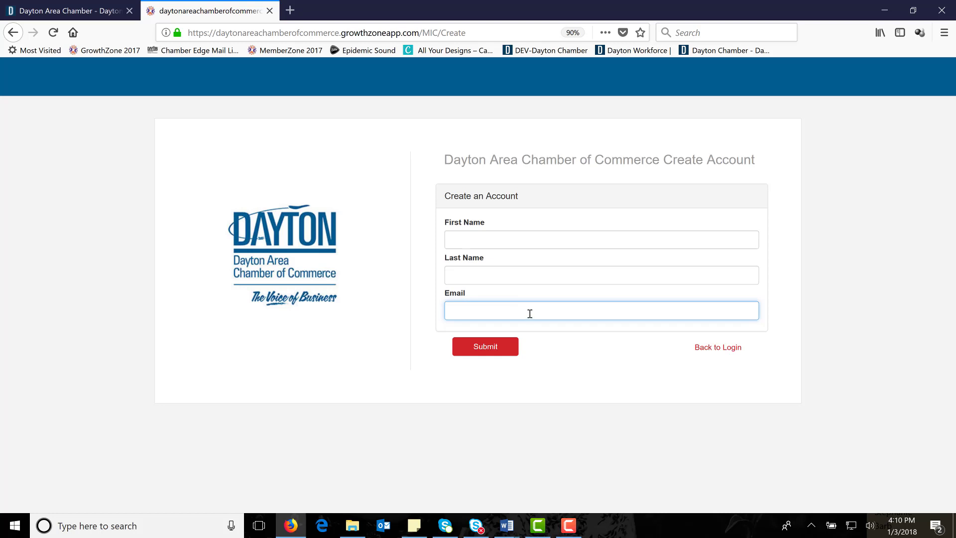
Return to the chamber homepage and find the Questions contact form.
click(93, 8)
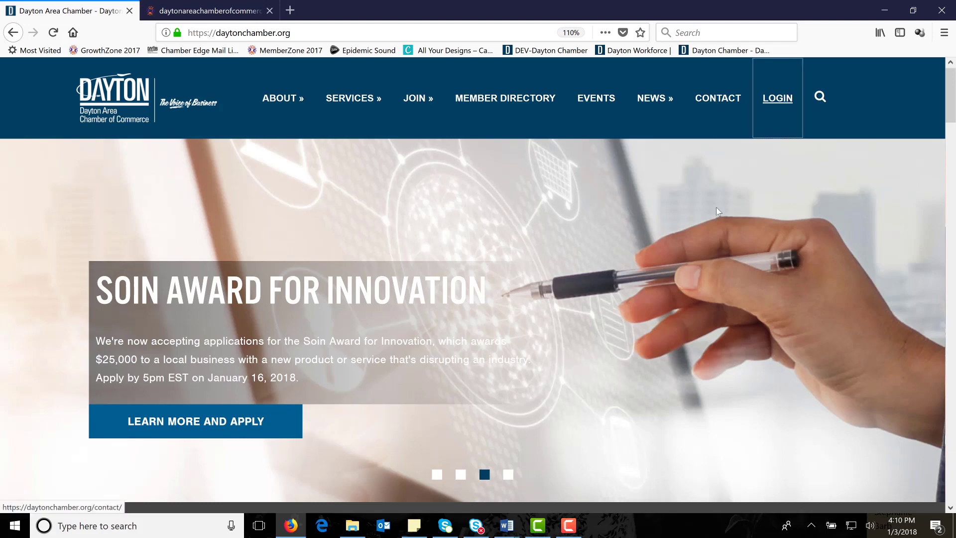
scroll(716, 211, down, 15)
scroll(716, 215, down, 20)
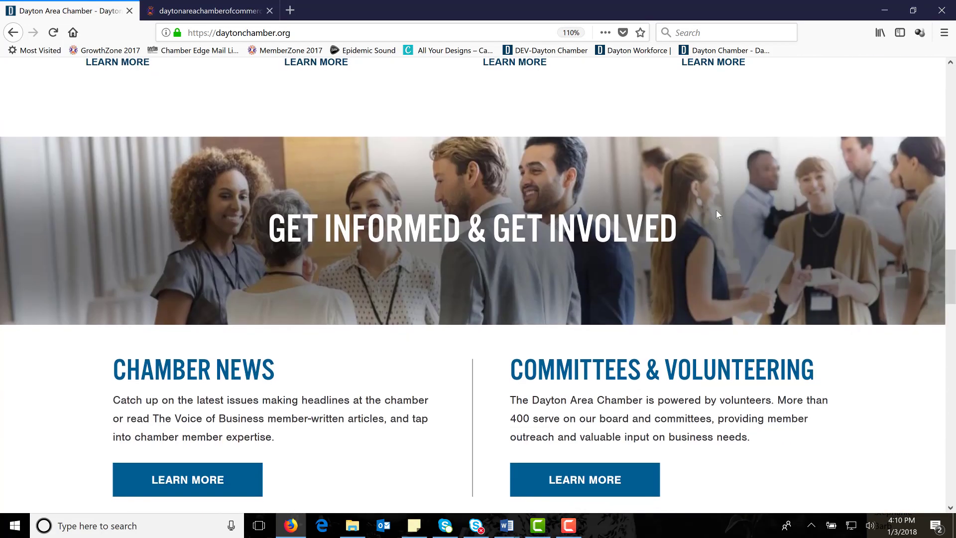
scroll(716, 214, down, 3)
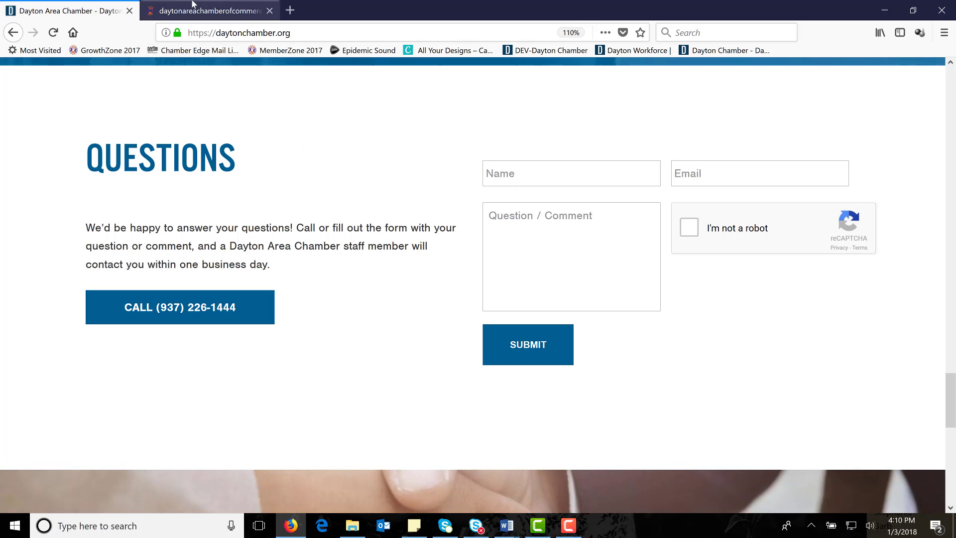
Go back from the account creation form to the login page and sign in with the member's username and password.
click(195, 7)
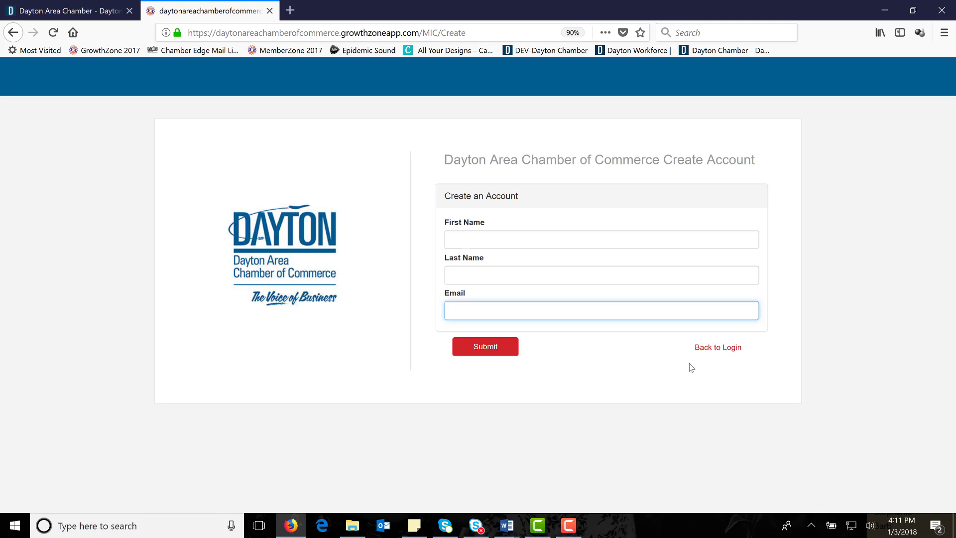
click(708, 352)
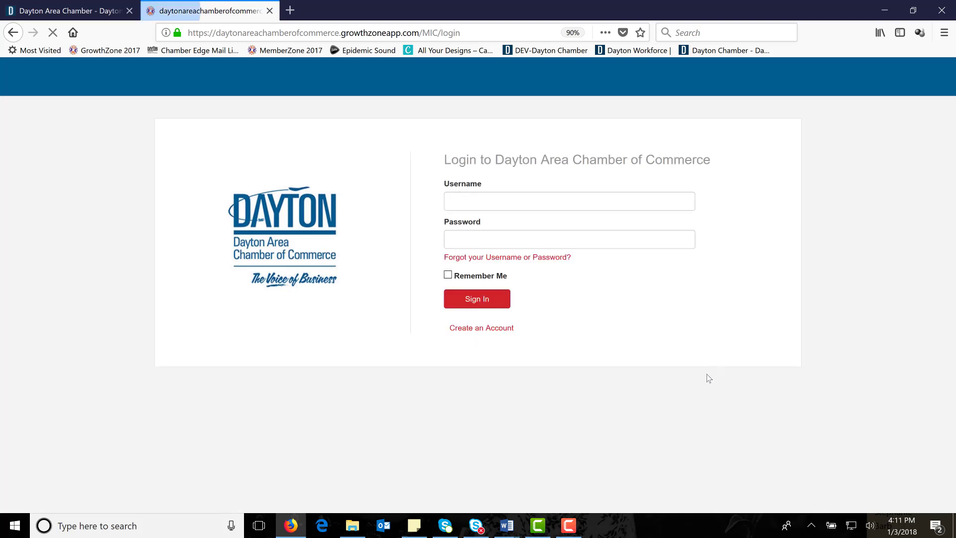
click(497, 211)
text(hal)
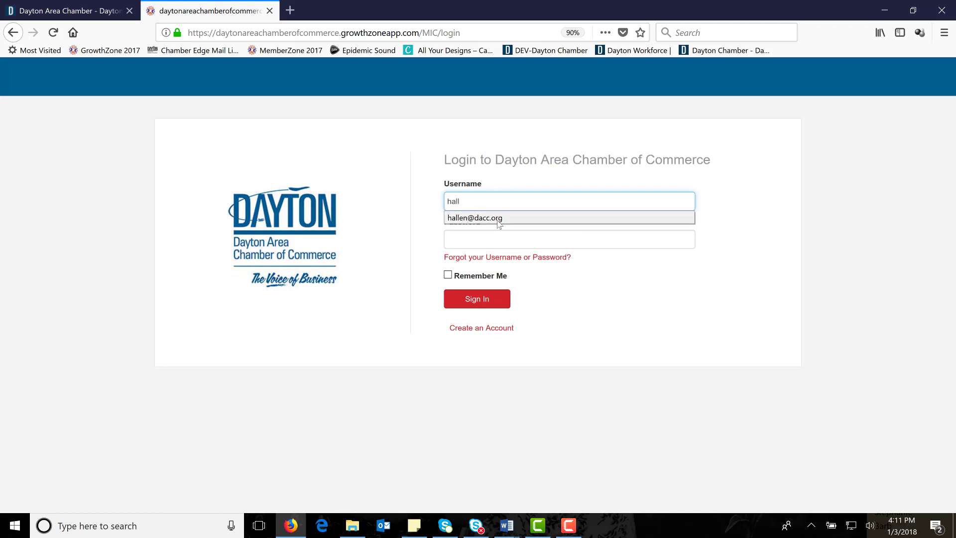
text(l)
click(499, 218)
click(495, 238)
text(••••••)
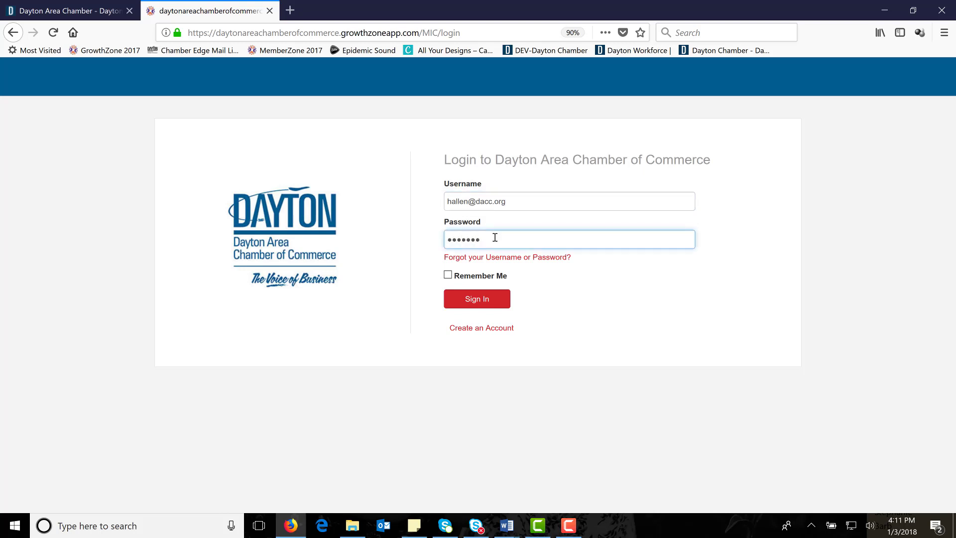
text(•)
key(Return)
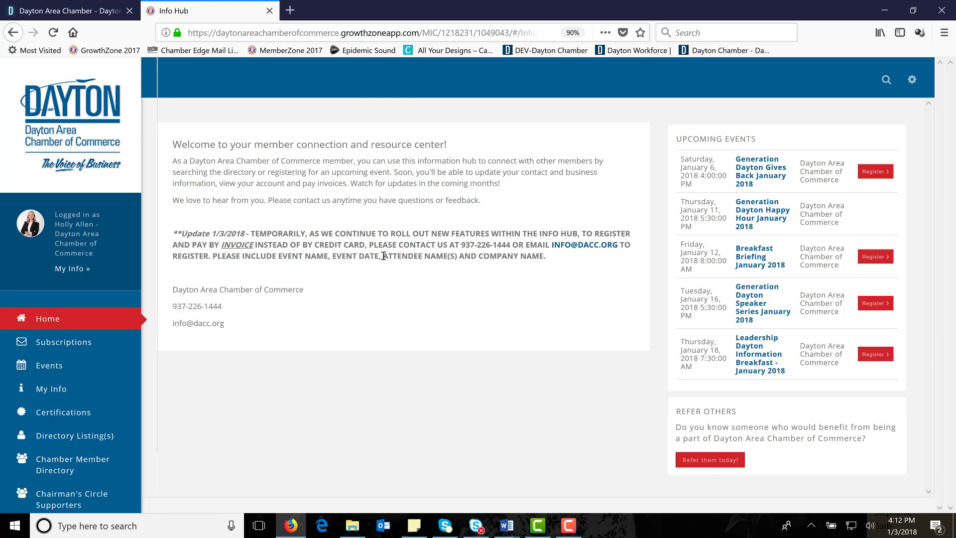
Highlight the update notice about registering and paying by invoice, and view the site search and account settings options.
drag(548, 258, 171, 235)
click(886, 81)
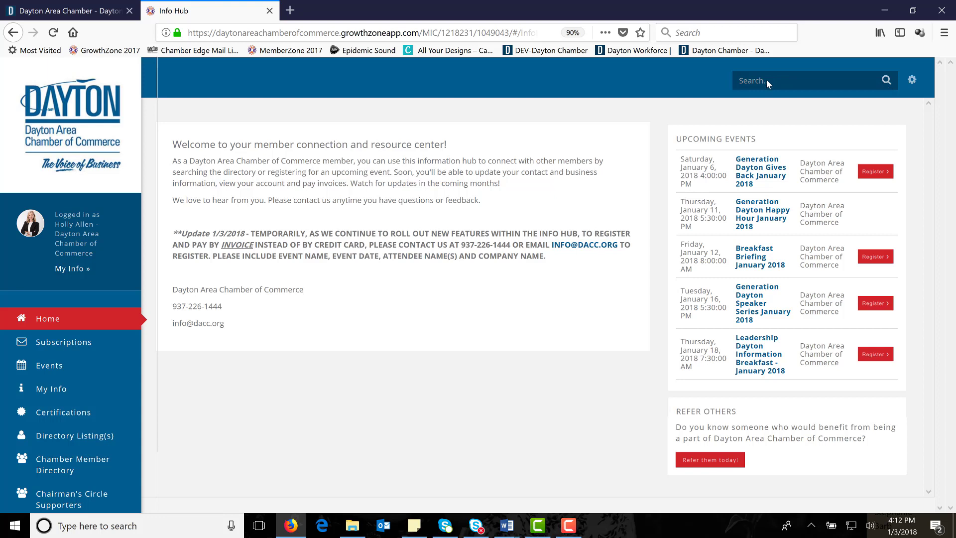
click(912, 81)
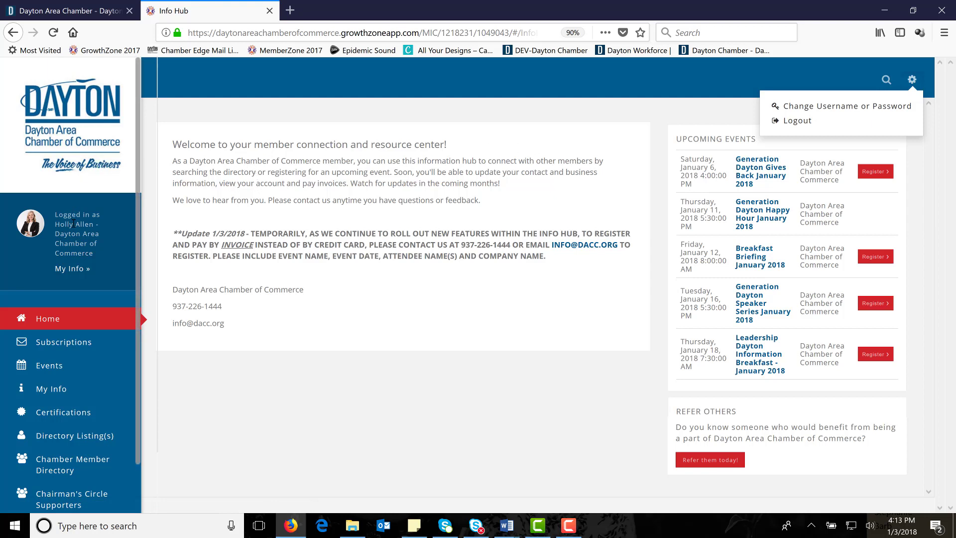
Highlight the logged-in member's name and reveal the edit option for the profile photo.
drag(100, 225, 55, 225)
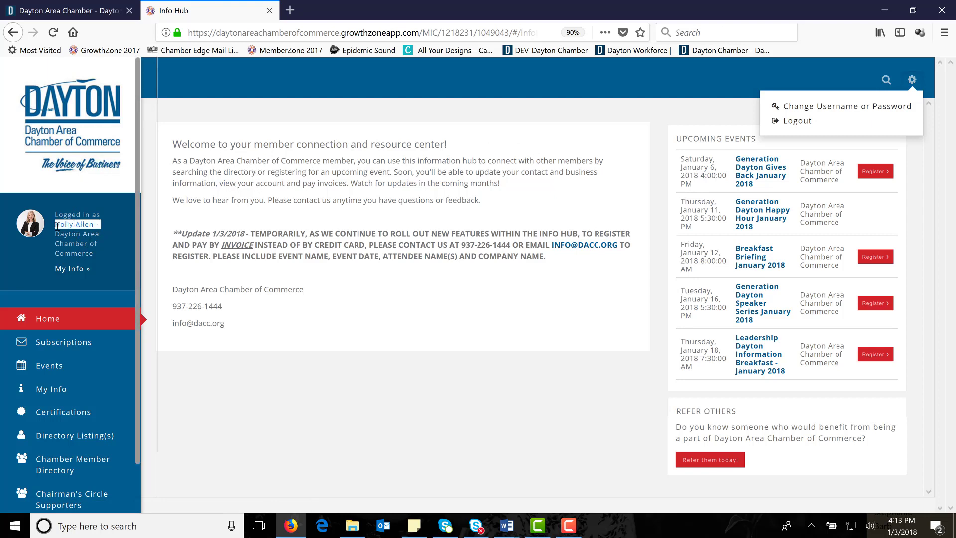
click(66, 247)
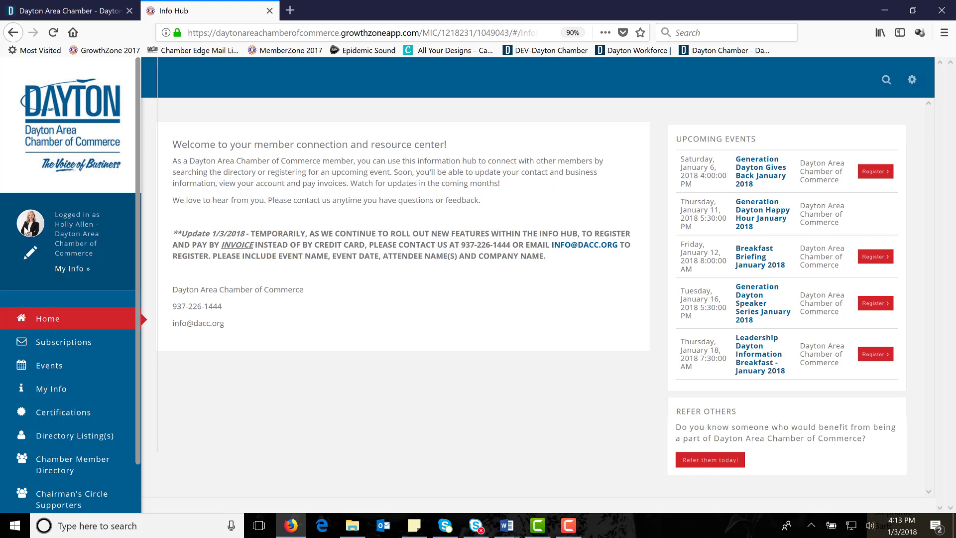
mouse_move(33, 234)
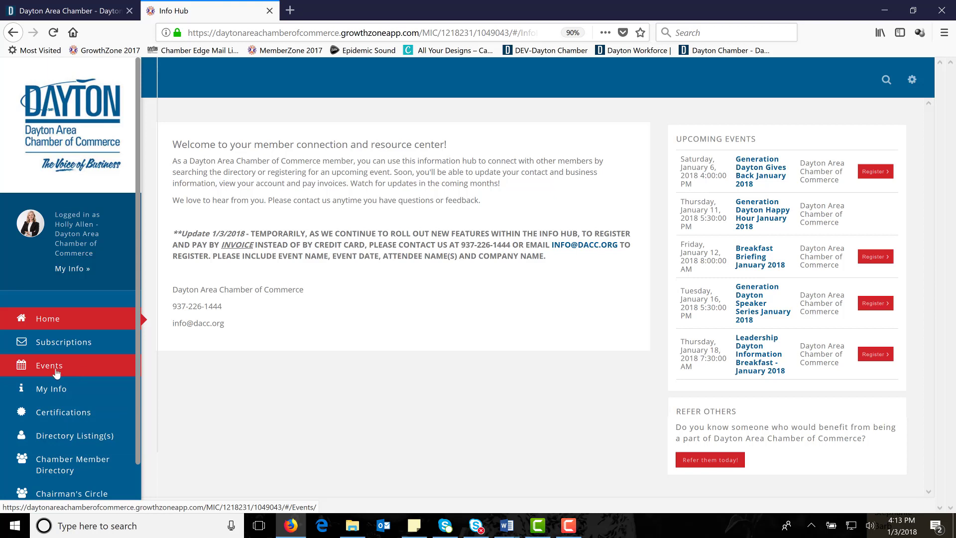
Open the Info Hub's events list and bring up the advanced filter for customizing its results.
click(57, 373)
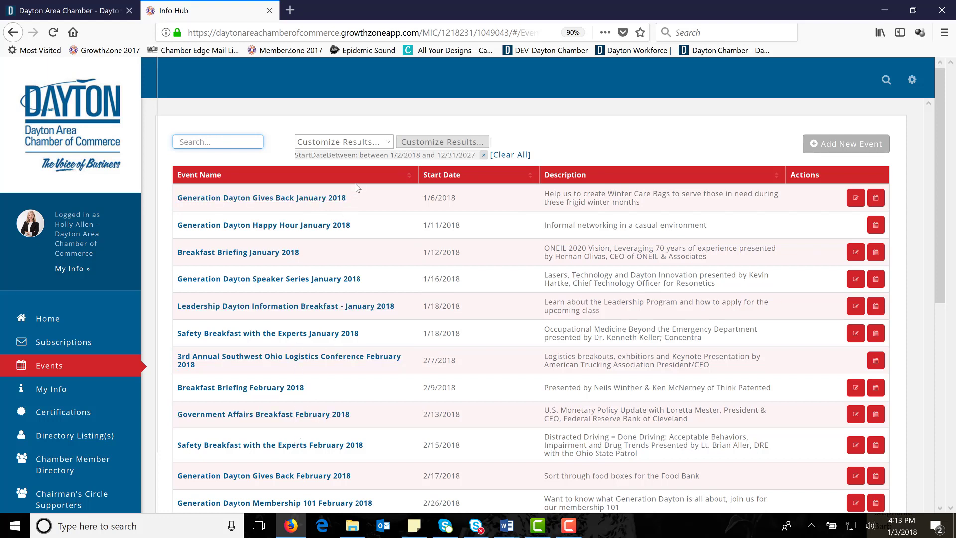
click(387, 144)
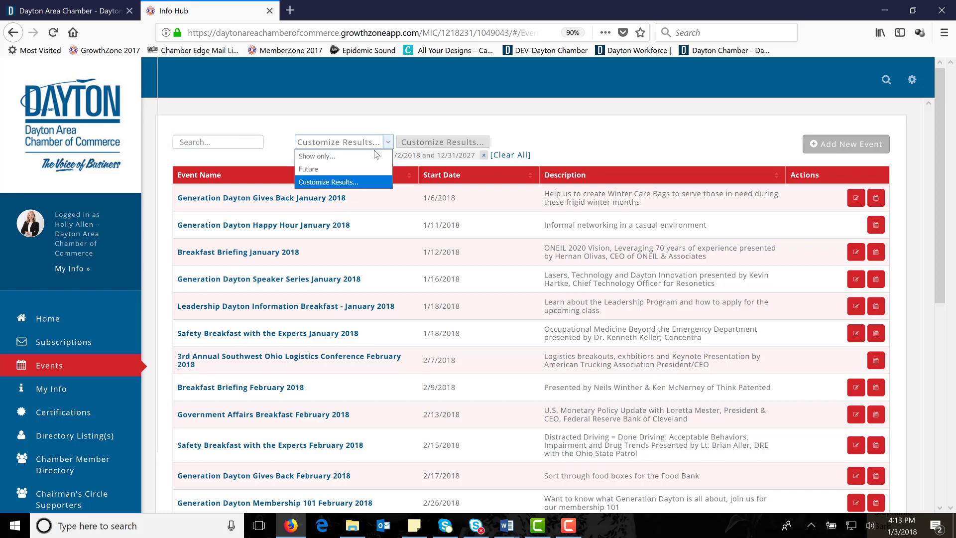
click(426, 143)
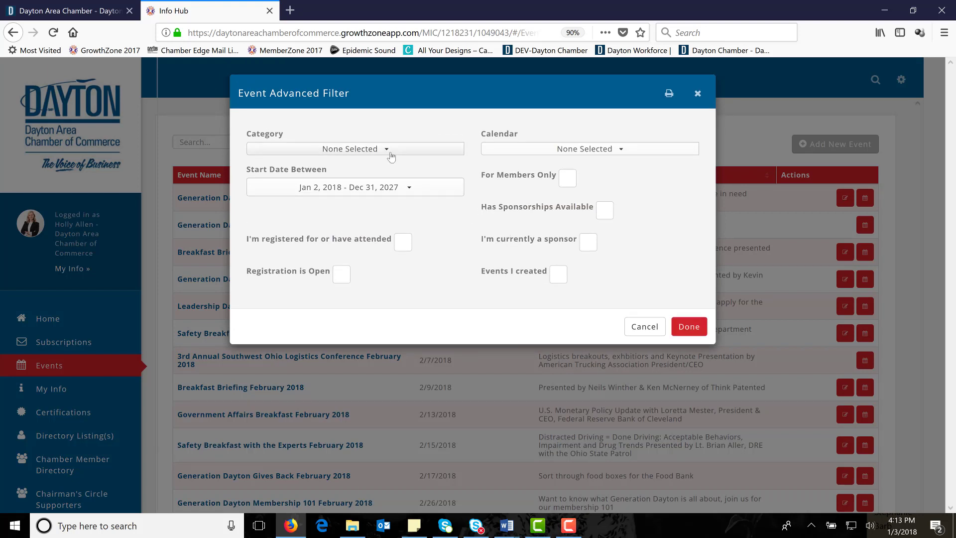
Review the Category and Start Date Between choices in the event filter and close it without applying changes.
click(409, 152)
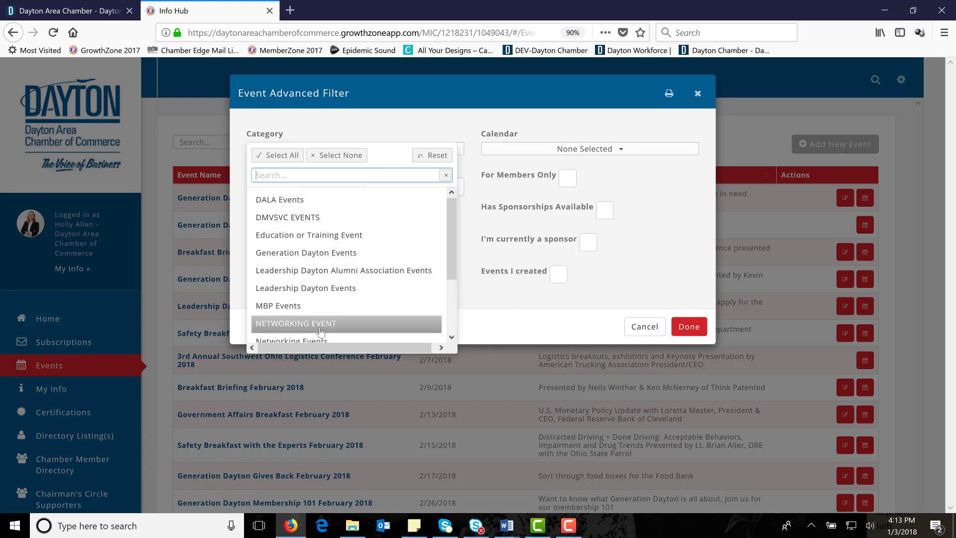
click(412, 128)
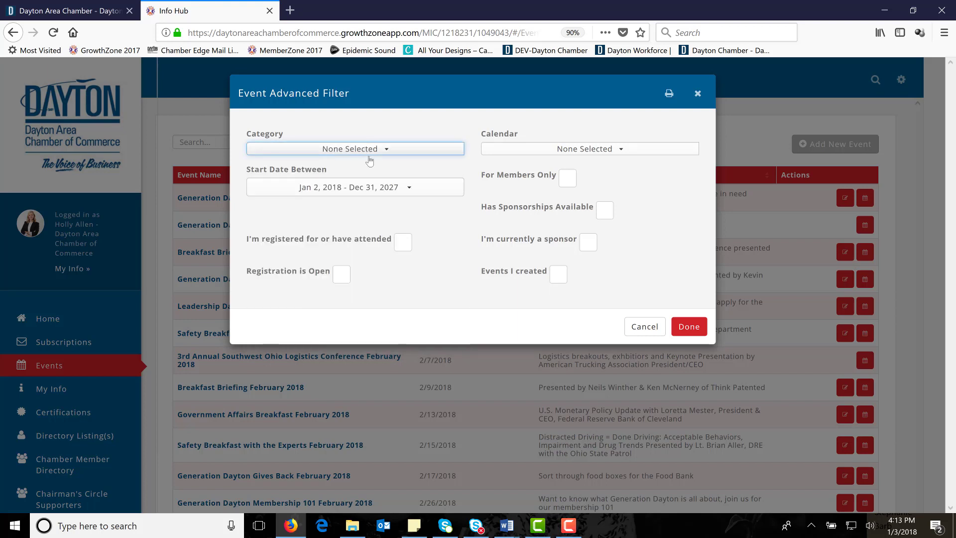
click(371, 194)
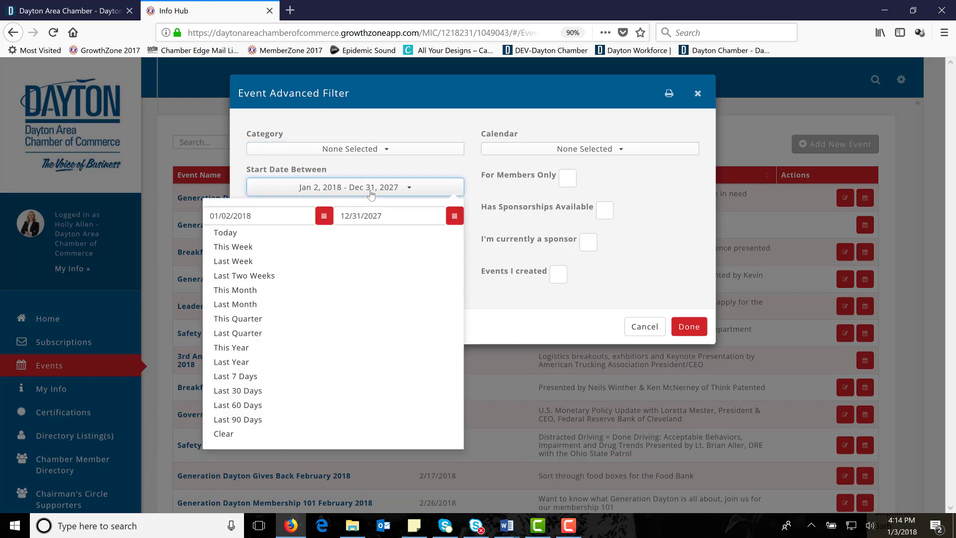
click(391, 123)
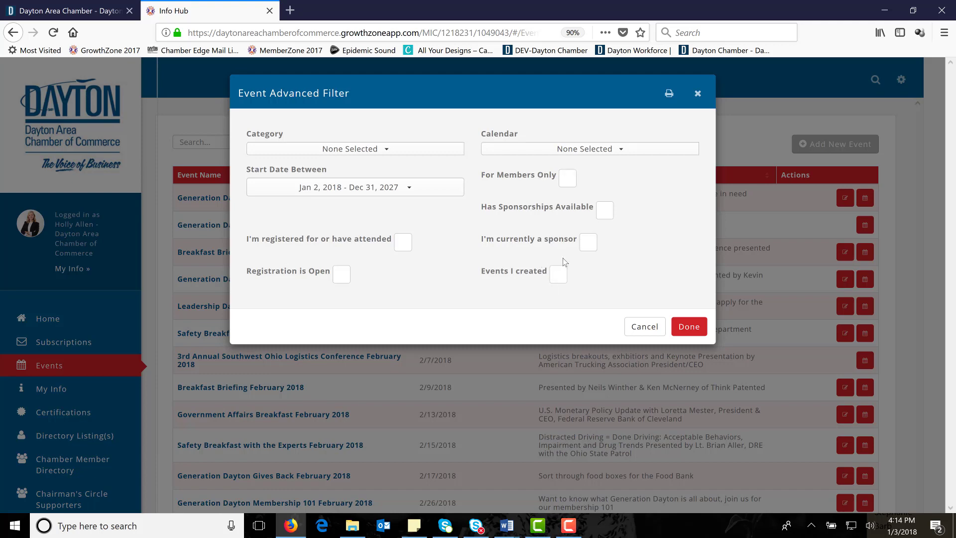
click(638, 329)
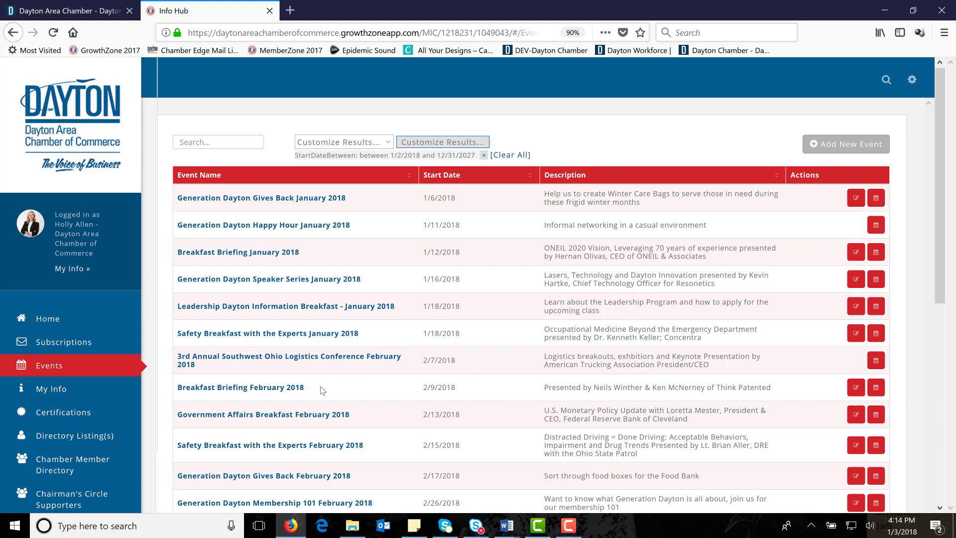
Open the Breakfast Briefing February 2018 event and review its active date, hours and pricing details.
click(239, 391)
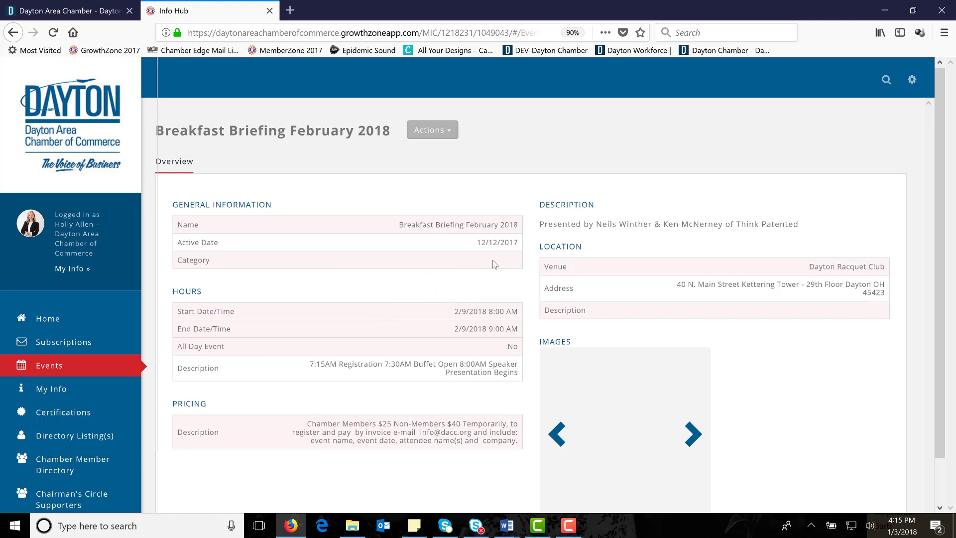
drag(468, 239, 522, 248)
click(513, 258)
drag(453, 313, 486, 312)
click(344, 373)
drag(361, 366, 453, 375)
click(374, 432)
drag(307, 425, 461, 424)
click(461, 436)
Open the registration form for Breakfast Briefing February 2018 and review the registrant information and Individual registration price.
click(440, 134)
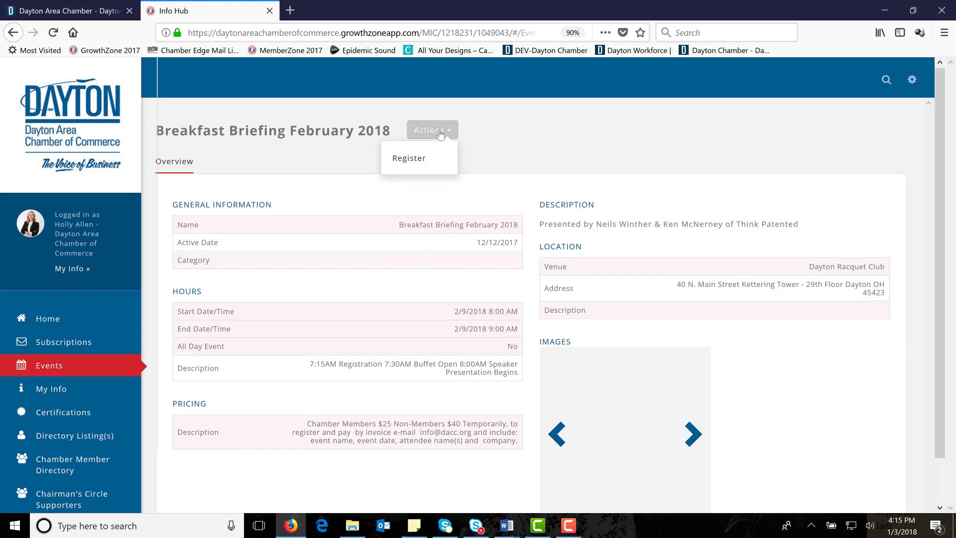
click(414, 165)
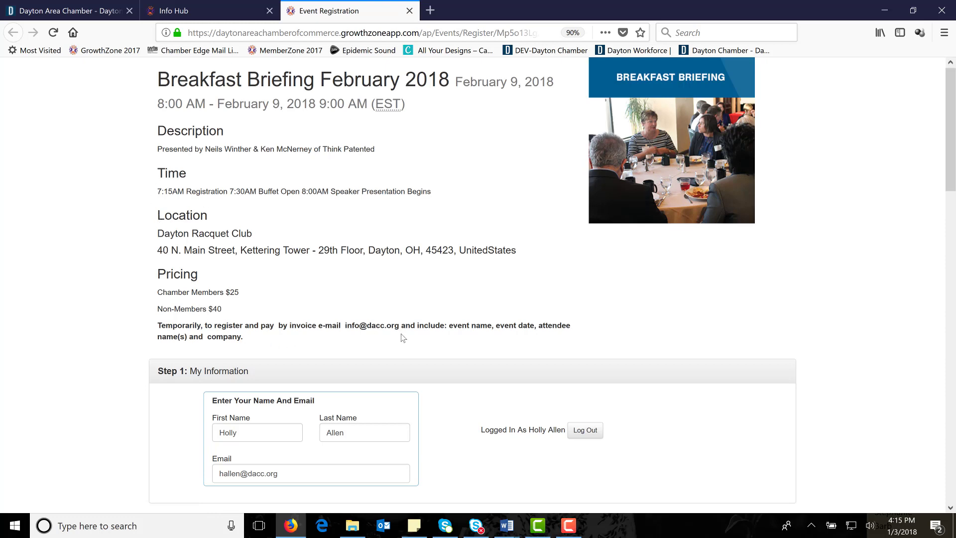
scroll(846, 292, down, 3)
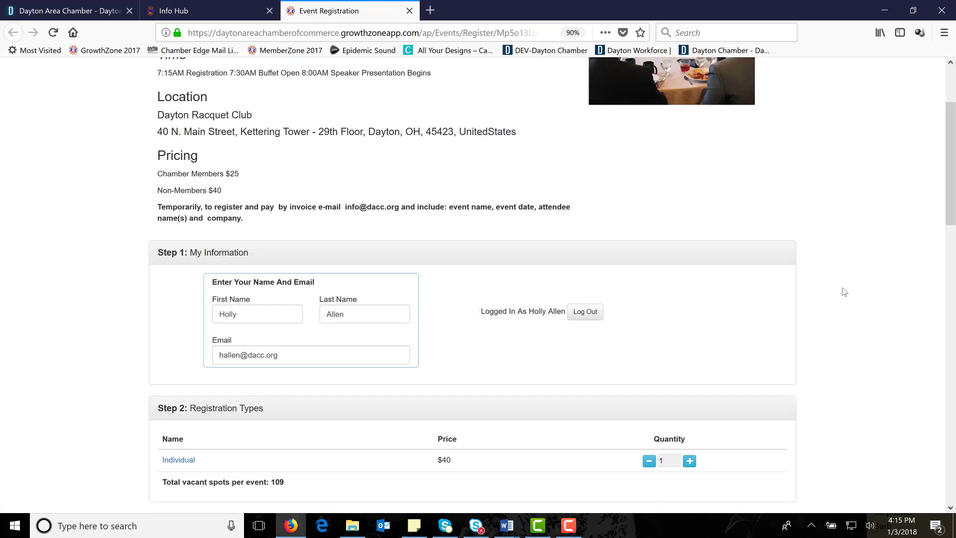
scroll(845, 291, down, 2)
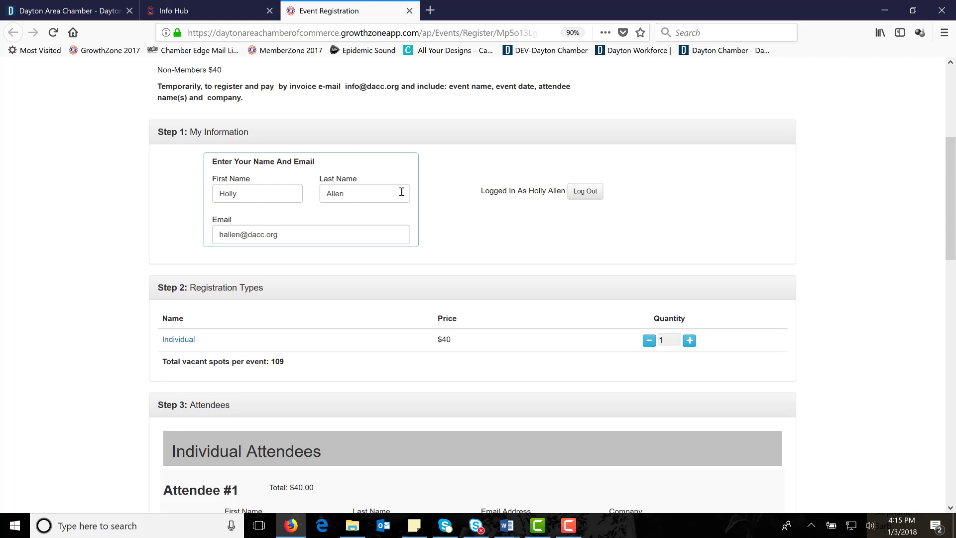
scroll(573, 204, down, 3)
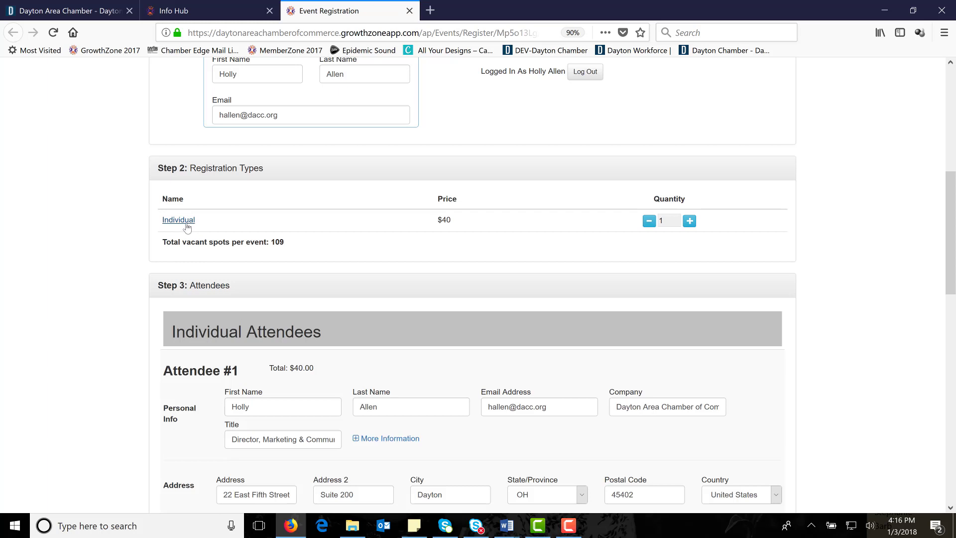
drag(438, 220, 451, 221)
click(503, 229)
Set the Individual registration quantity to 2 and review the information fields for both attendees.
click(690, 220)
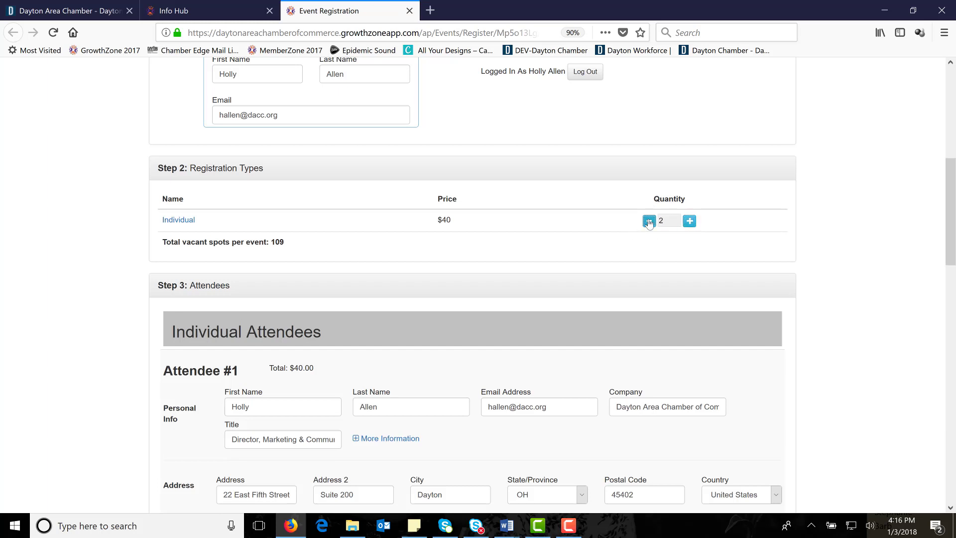
scroll(597, 317, down, 3)
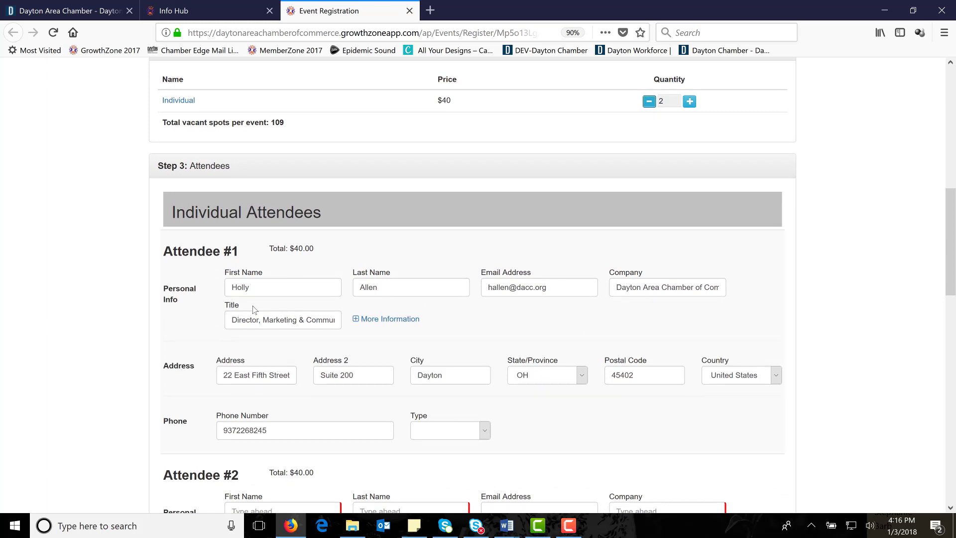
scroll(523, 349, down, 5)
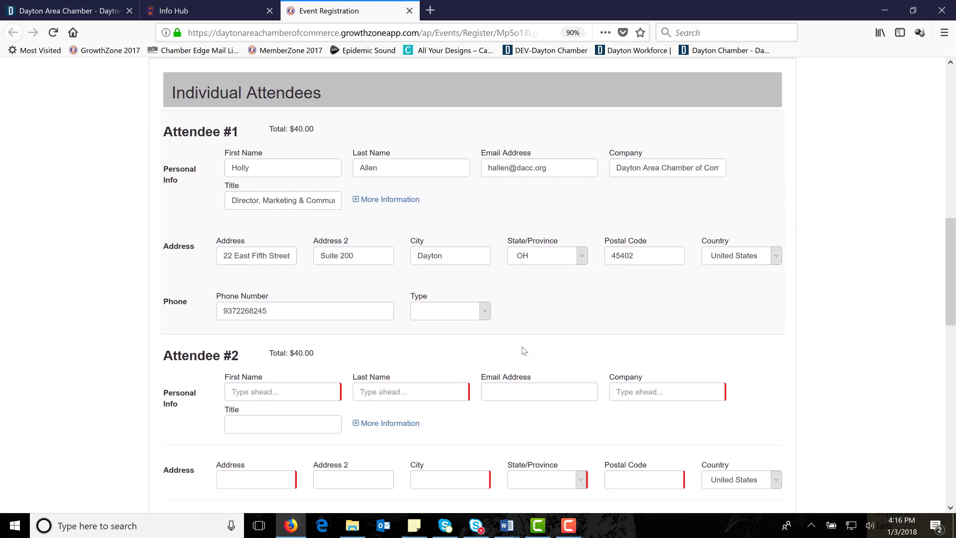
scroll(524, 350, down, 2)
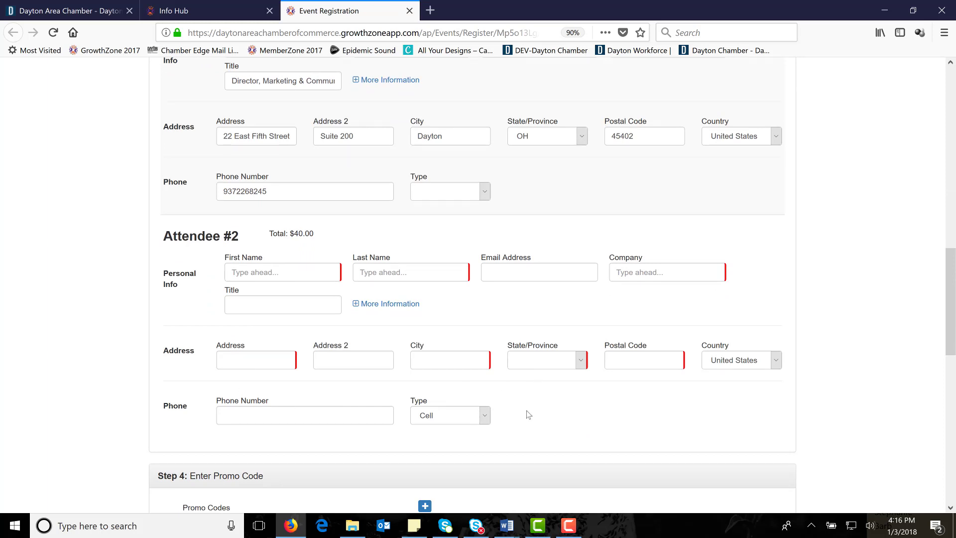
scroll(690, 387, up, 5)
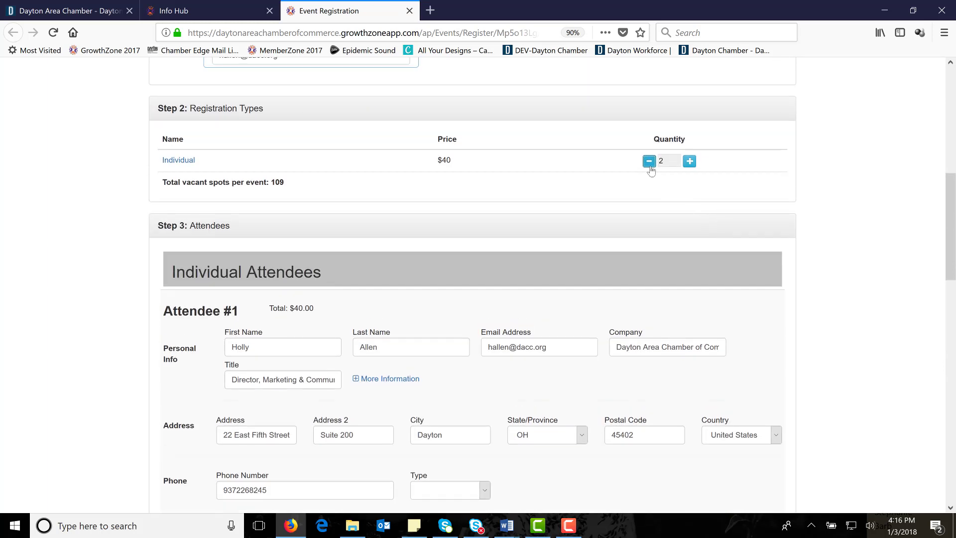
Reduce the Individual registration quantity to 1 and review the promo code and payment information sections of the form.
click(650, 164)
scroll(847, 297, down, 5)
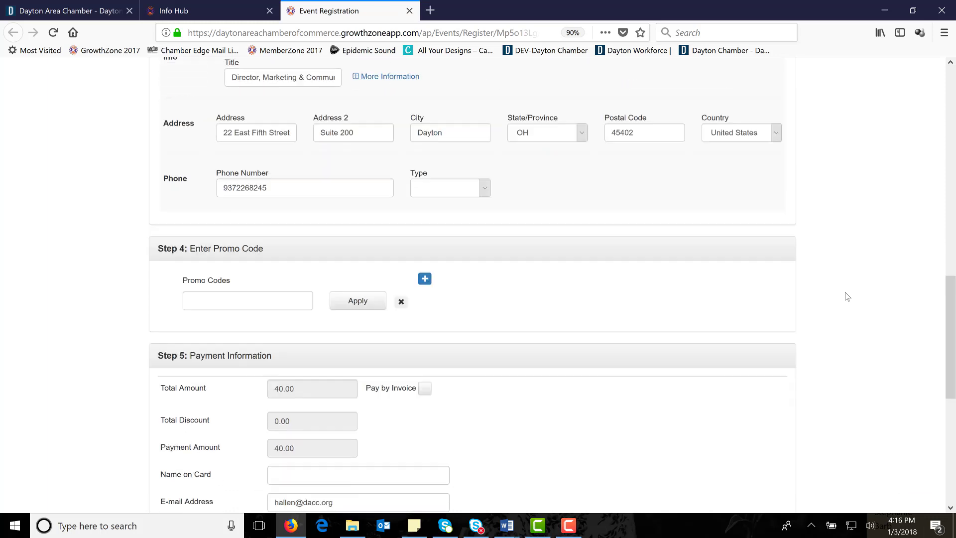
scroll(848, 297, down, 2)
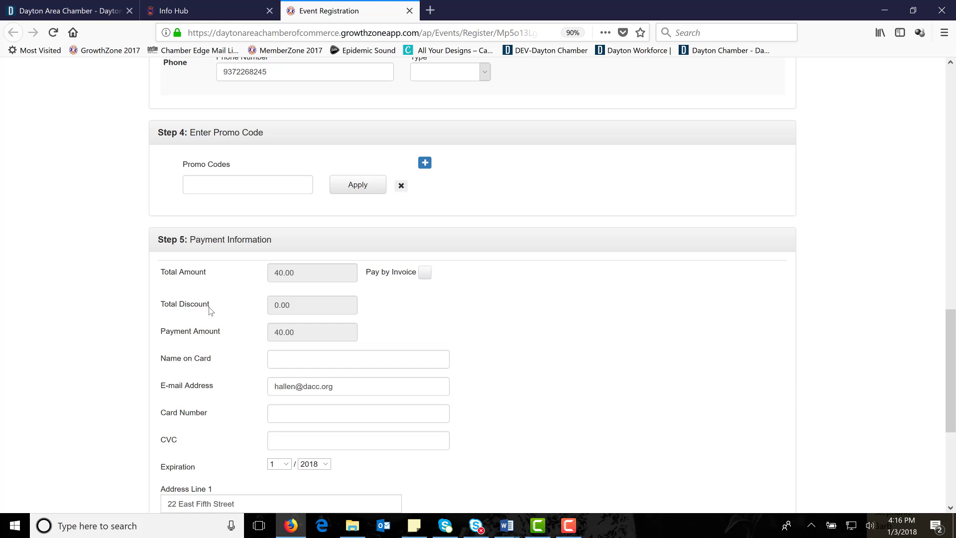
drag(161, 305, 258, 370)
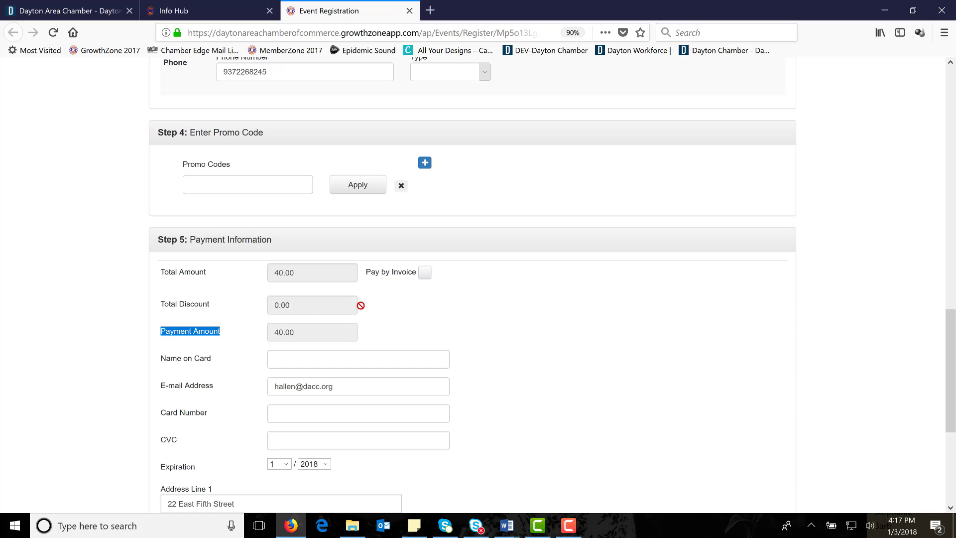
scroll(499, 337, down, 3)
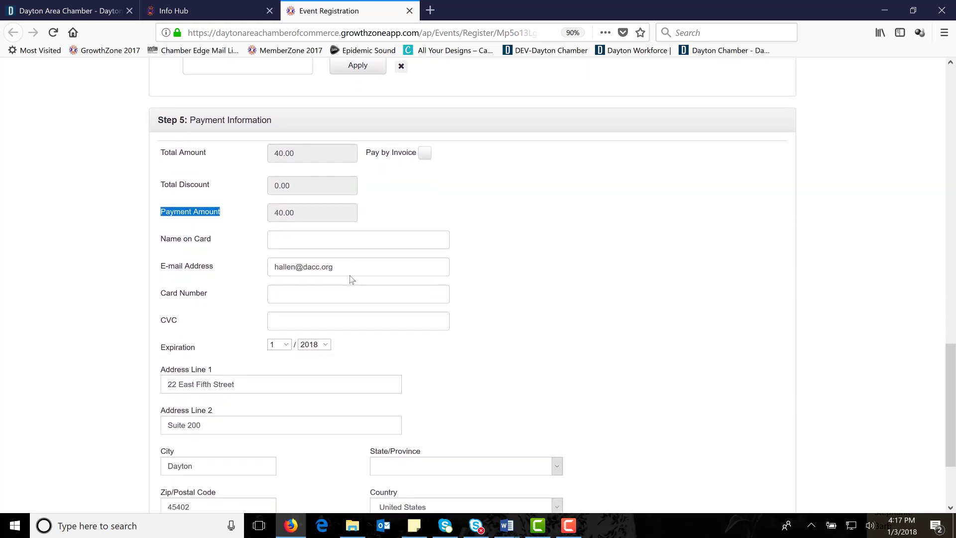
scroll(333, 377, down, 3)
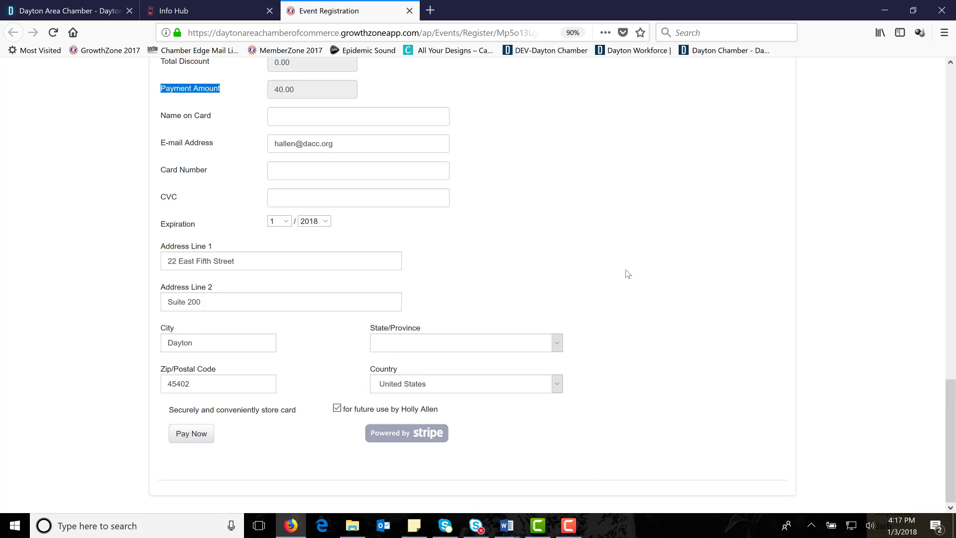
scroll(664, 301, up, 4)
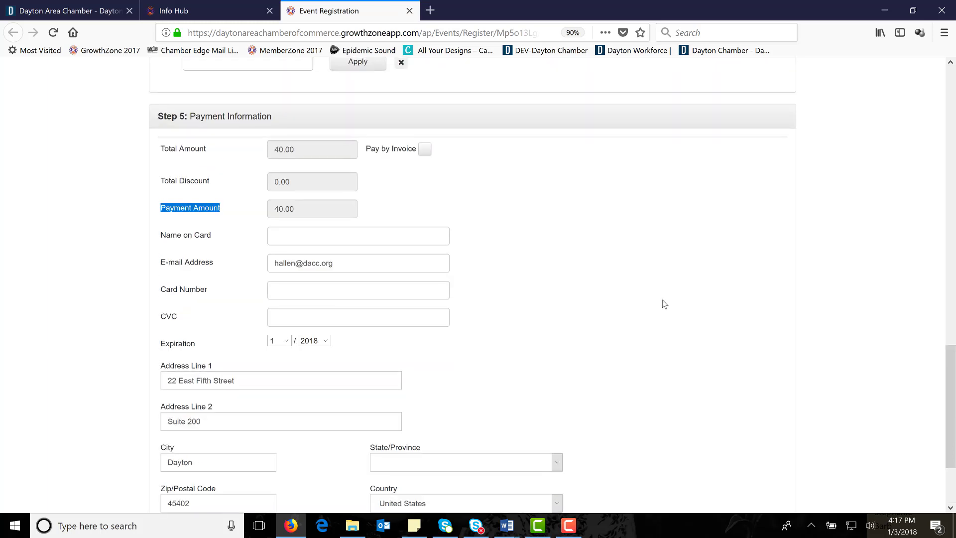
Go back to the Info Hub home page, and open the Chamber Member Directory to review its filter choices and member listings.
click(182, 11)
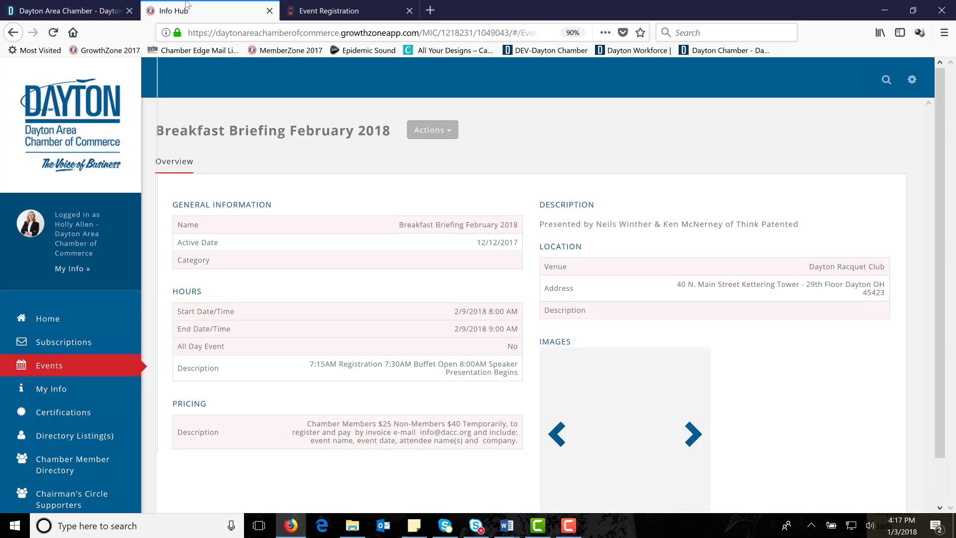
click(59, 141)
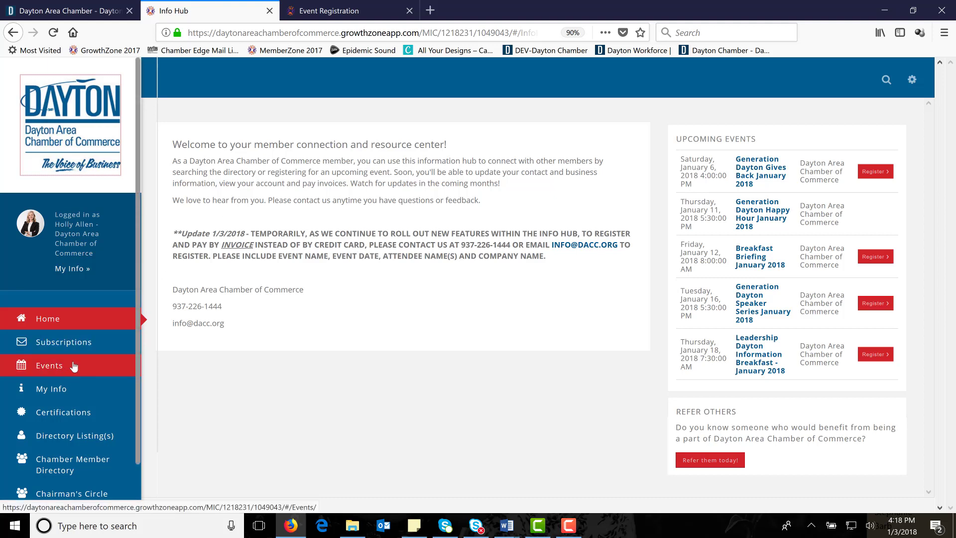
scroll(74, 366, down, 2)
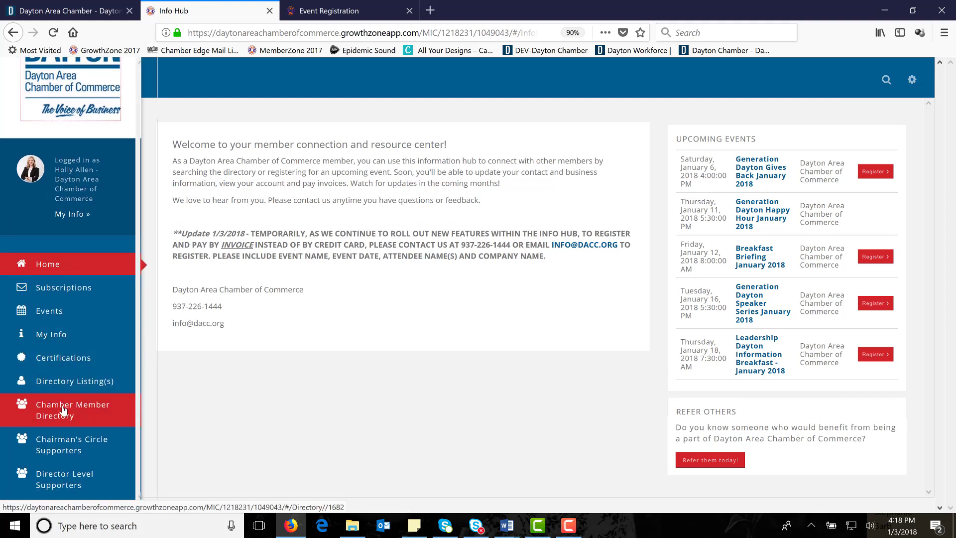
click(63, 410)
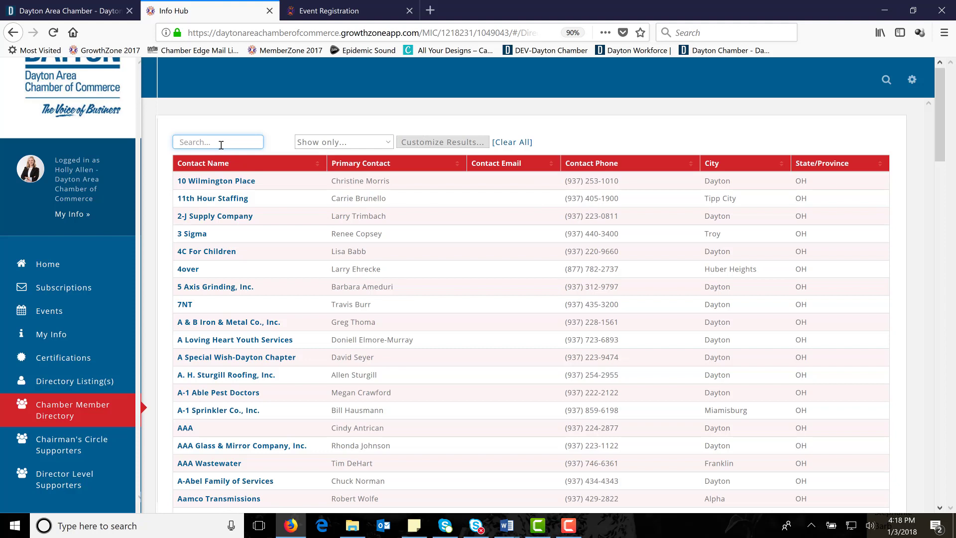
click(342, 144)
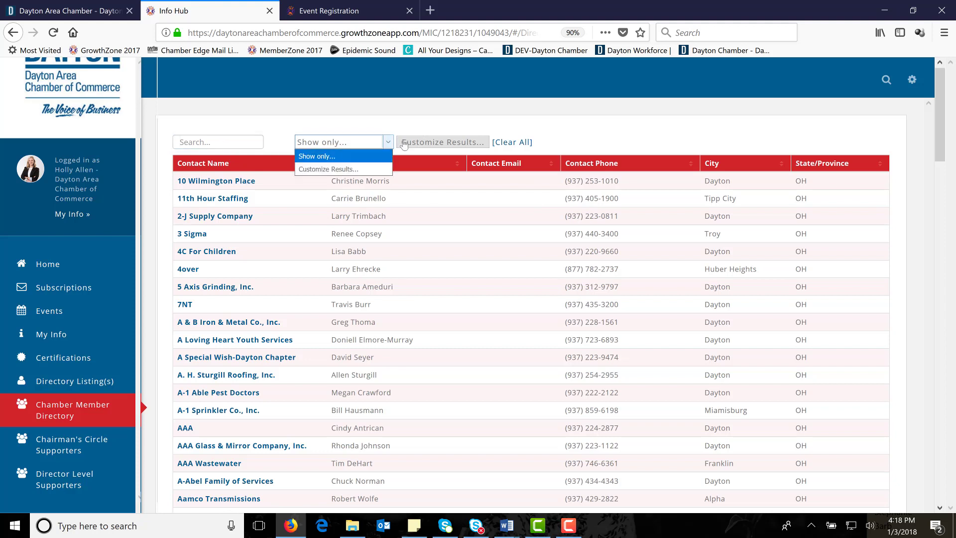
click(410, 109)
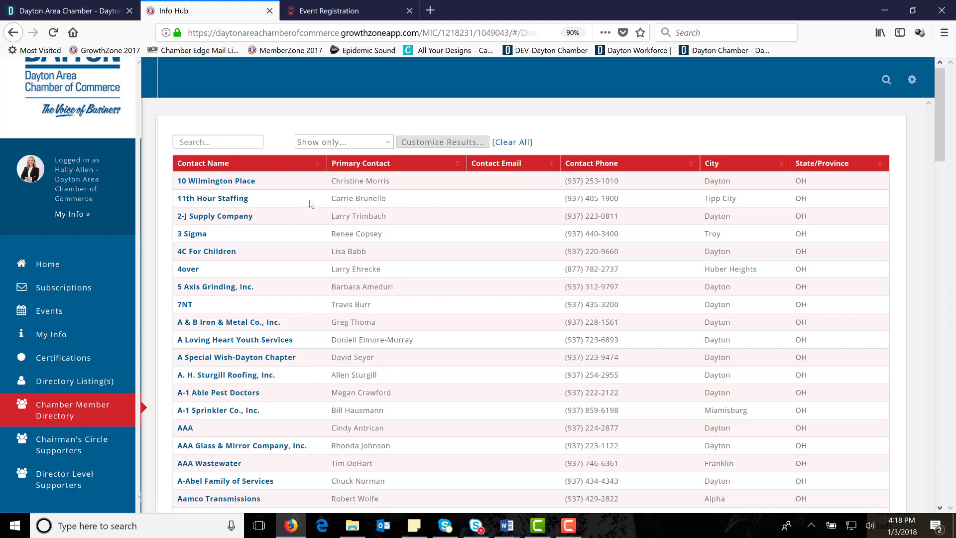
scroll(95, 387, down, 1)
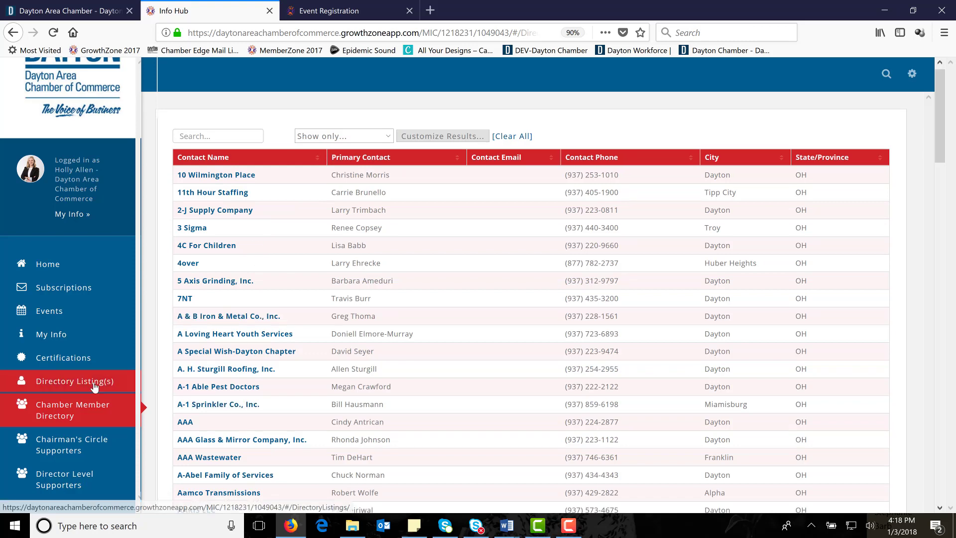
scroll(94, 386, down, 5)
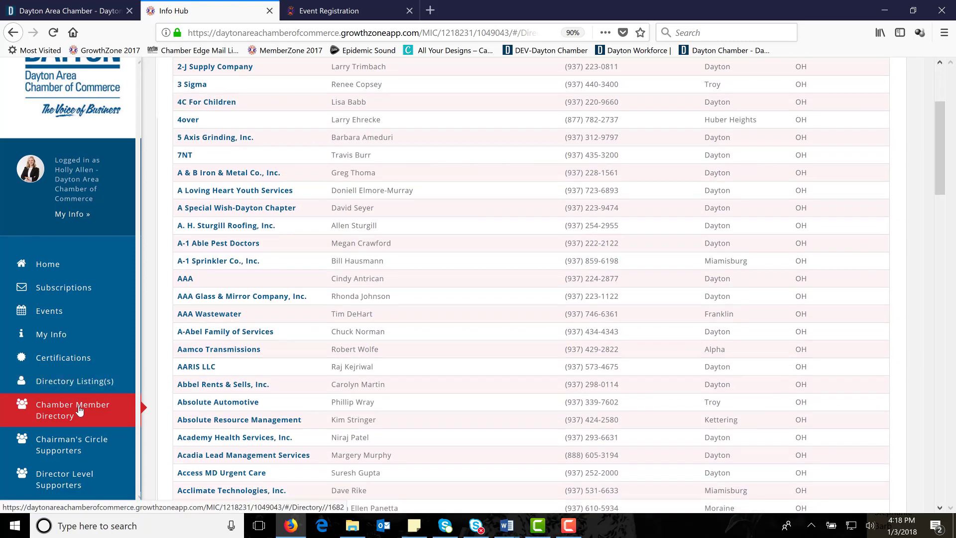
Review the Chairman's Circle Supporters and Director Level Supporters lists and return to the Info Hub home page.
click(63, 455)
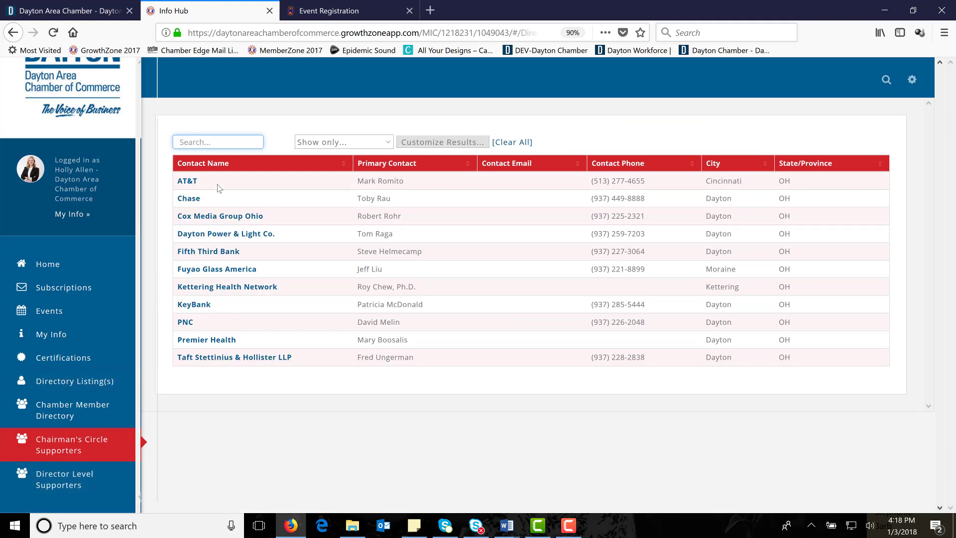
click(51, 490)
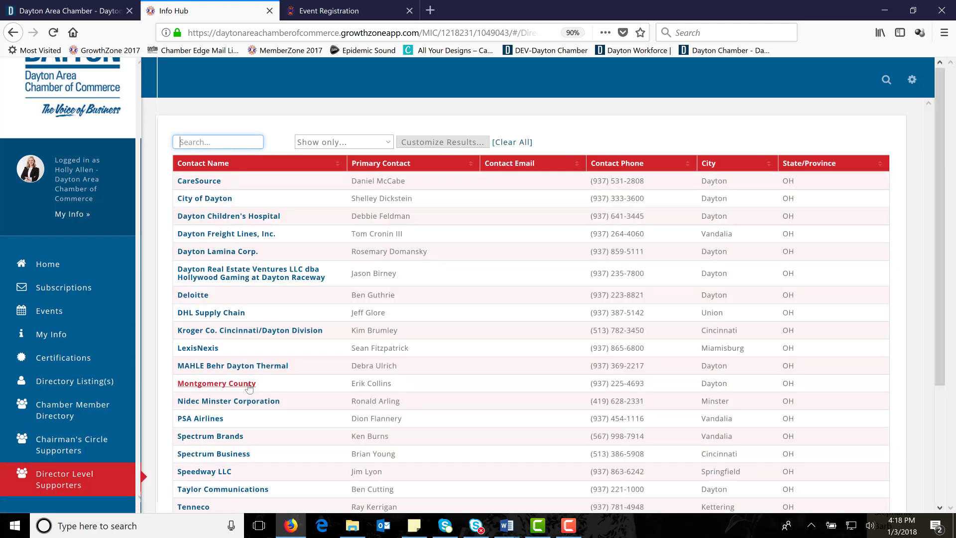
scroll(249, 388, down, 3)
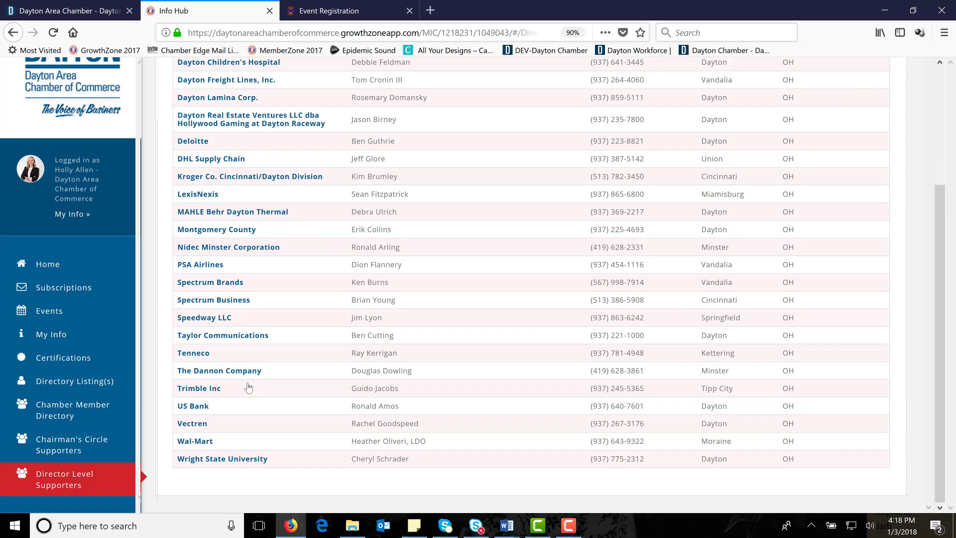
scroll(248, 388, up, 3)
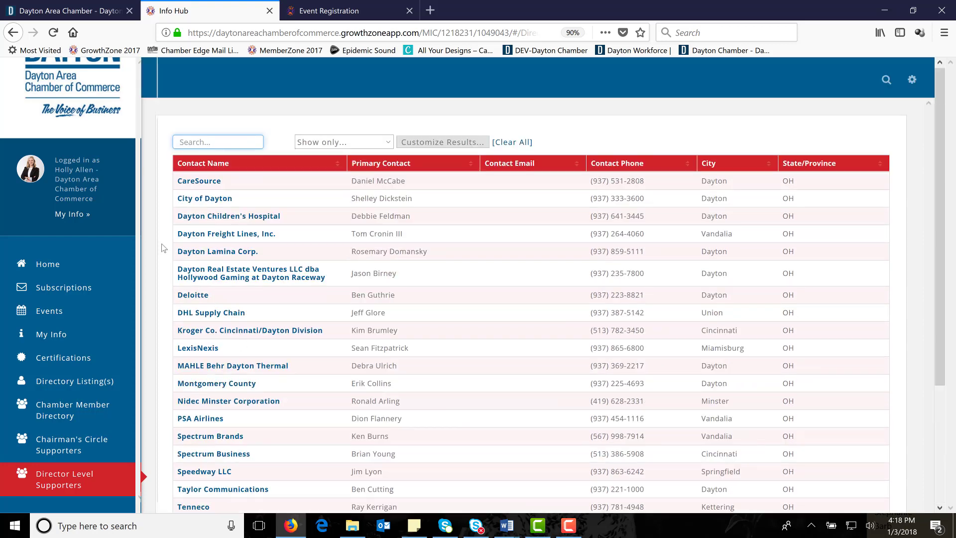
click(58, 109)
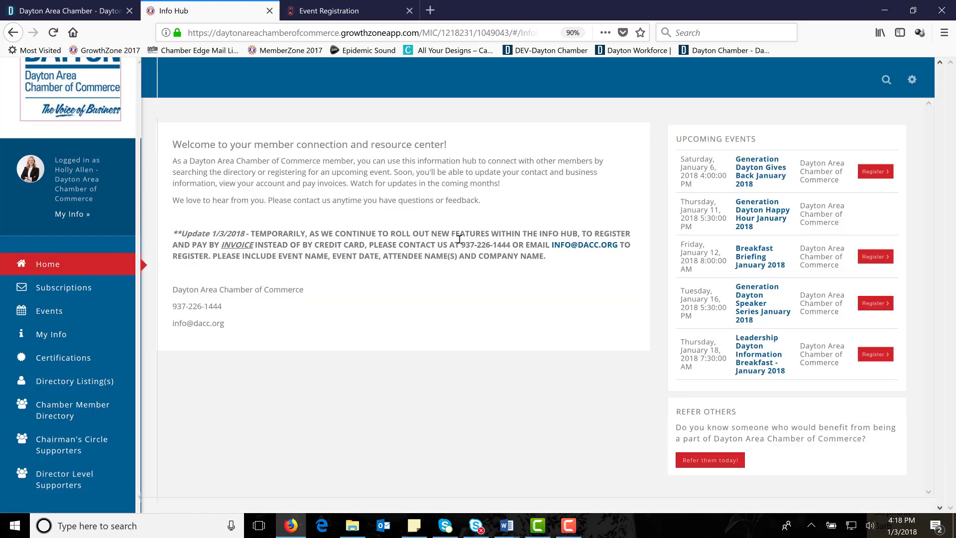